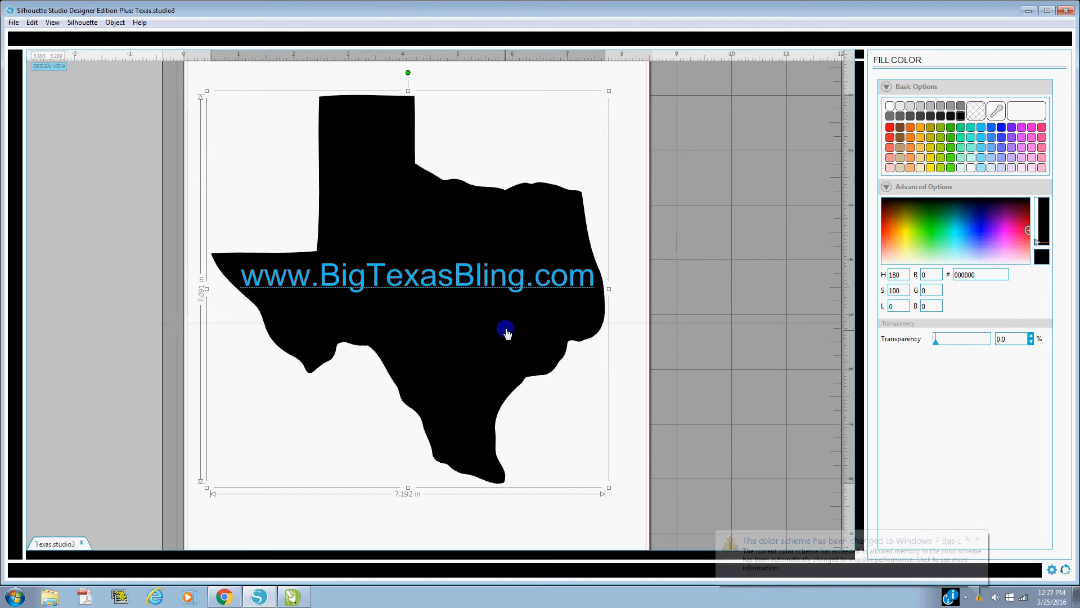
click(505, 328)
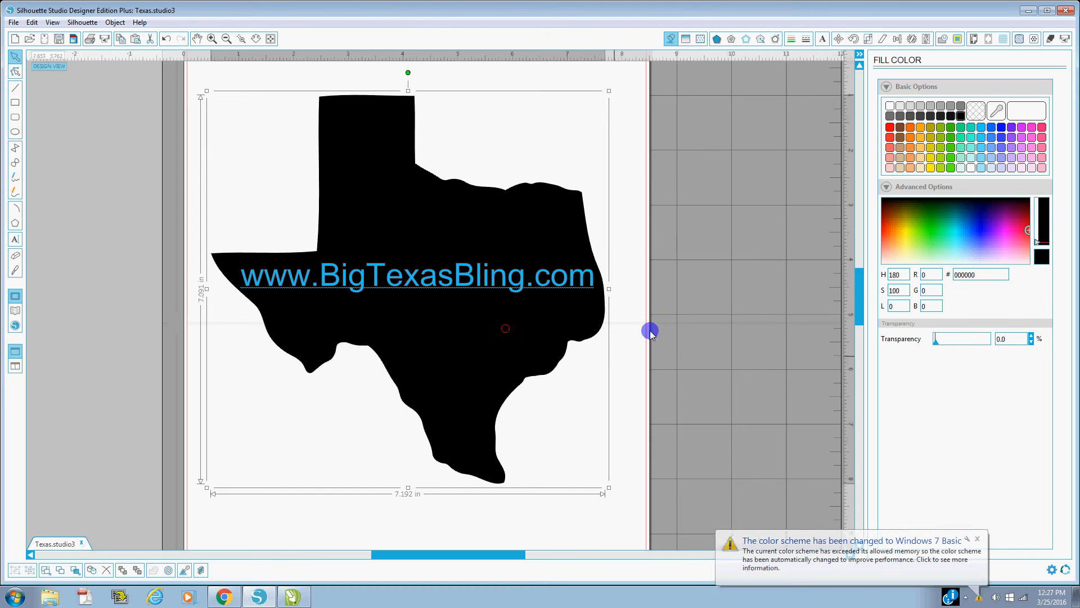
click(978, 539)
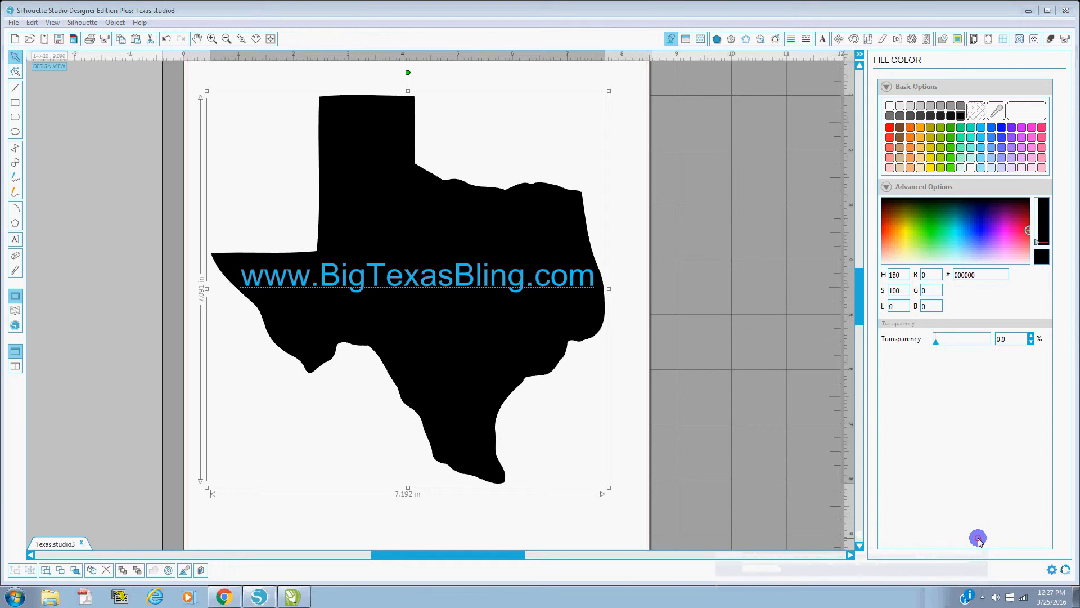
click(444, 268)
click(642, 538)
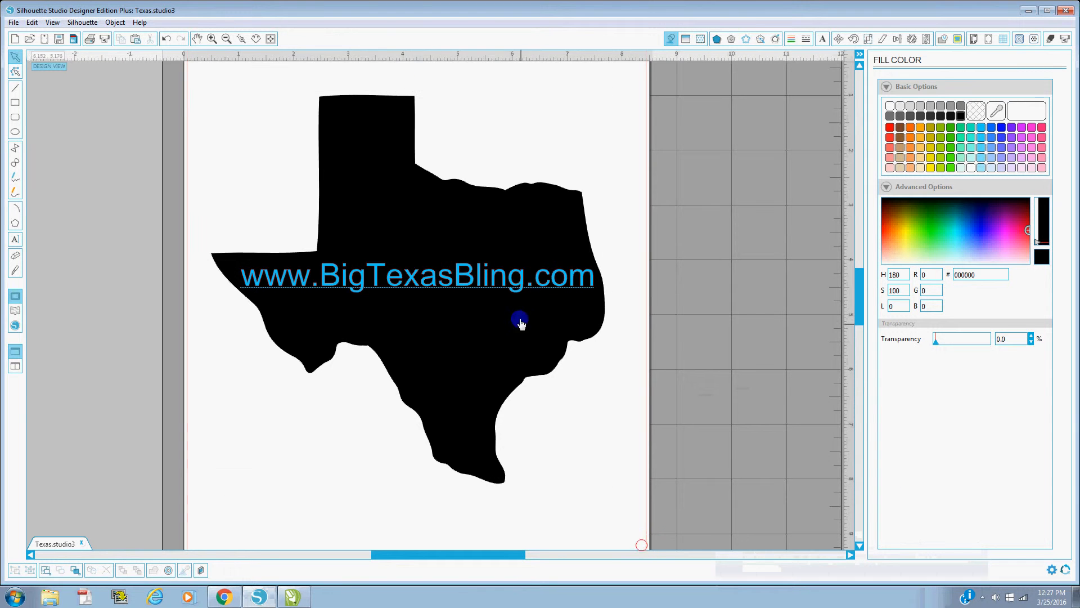
click(510, 284)
key(Delete)
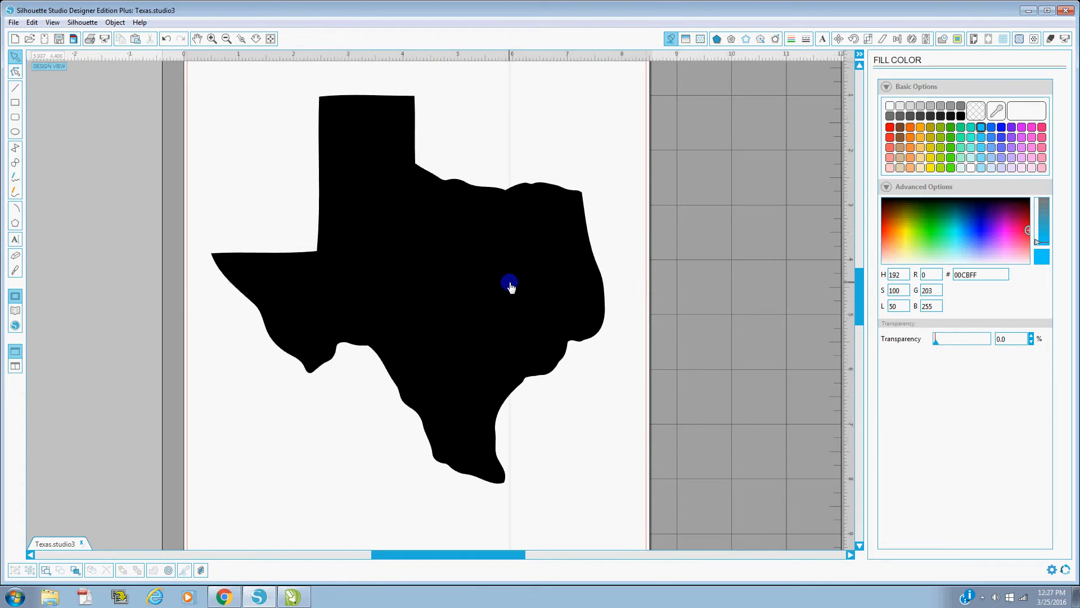
click(502, 289)
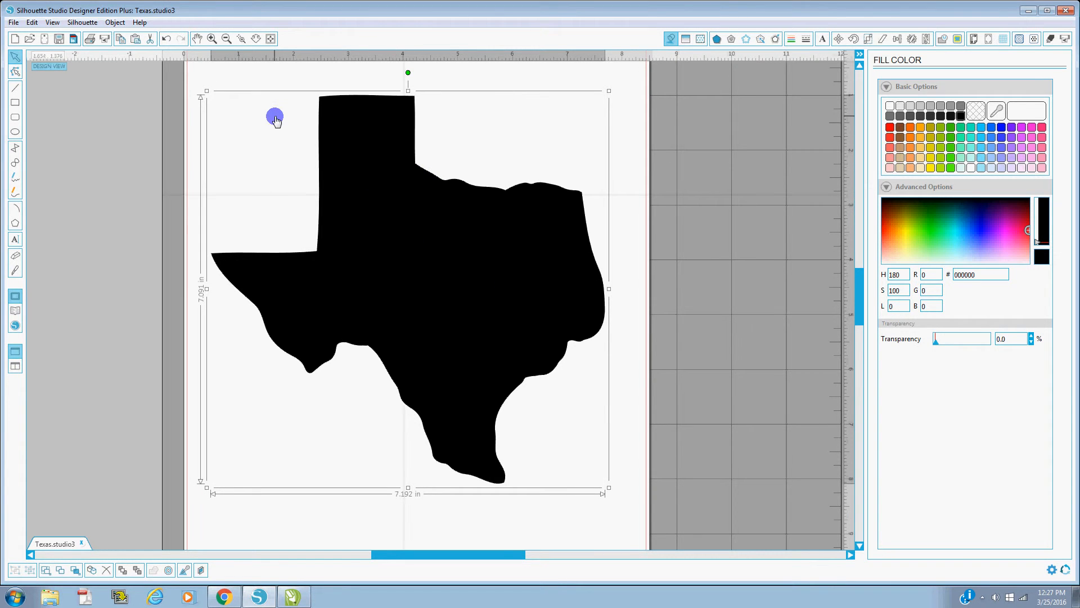
key(Delete)
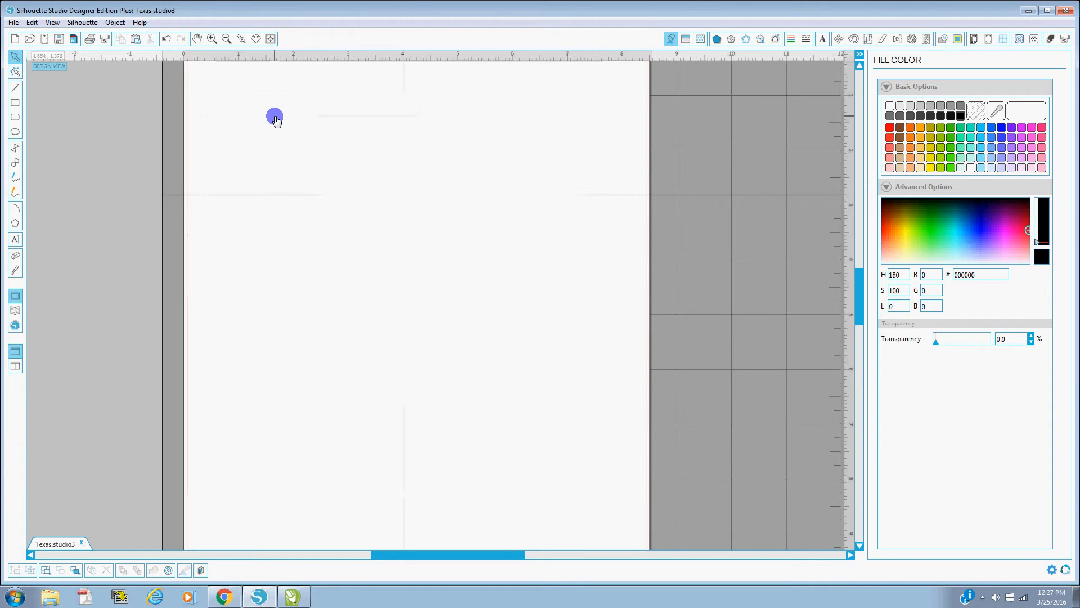
- Open the Texas.svg file from the SVG folder
click(31, 38)
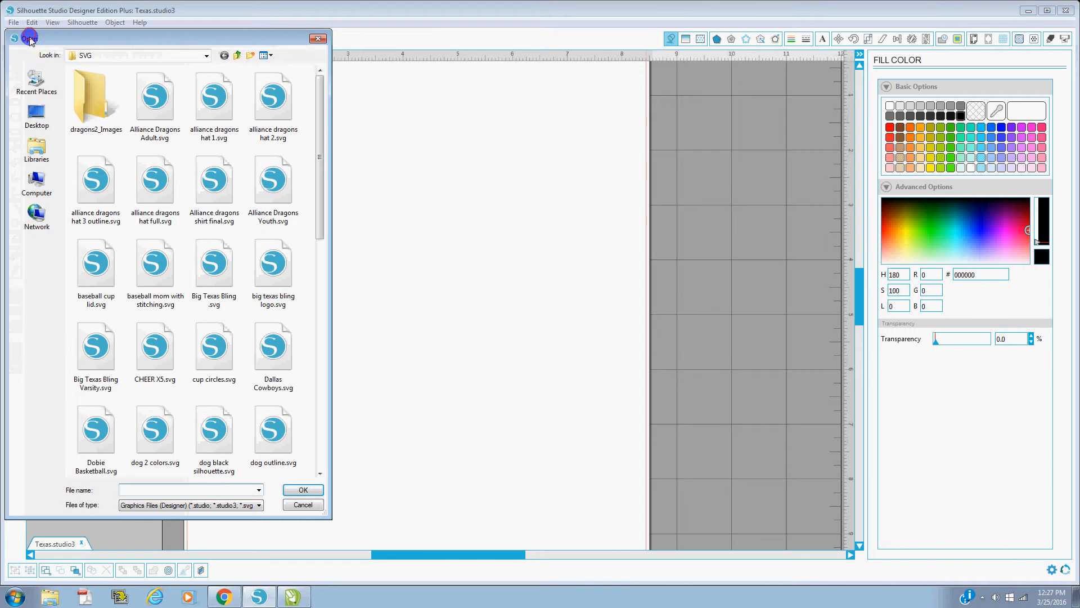
click(167, 489)
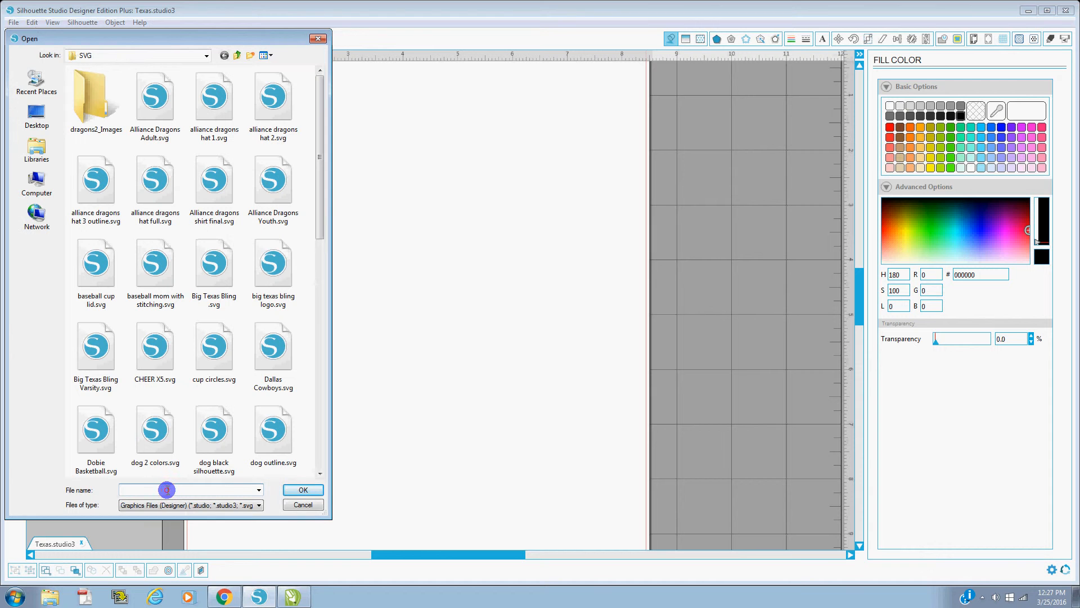
text(tex)
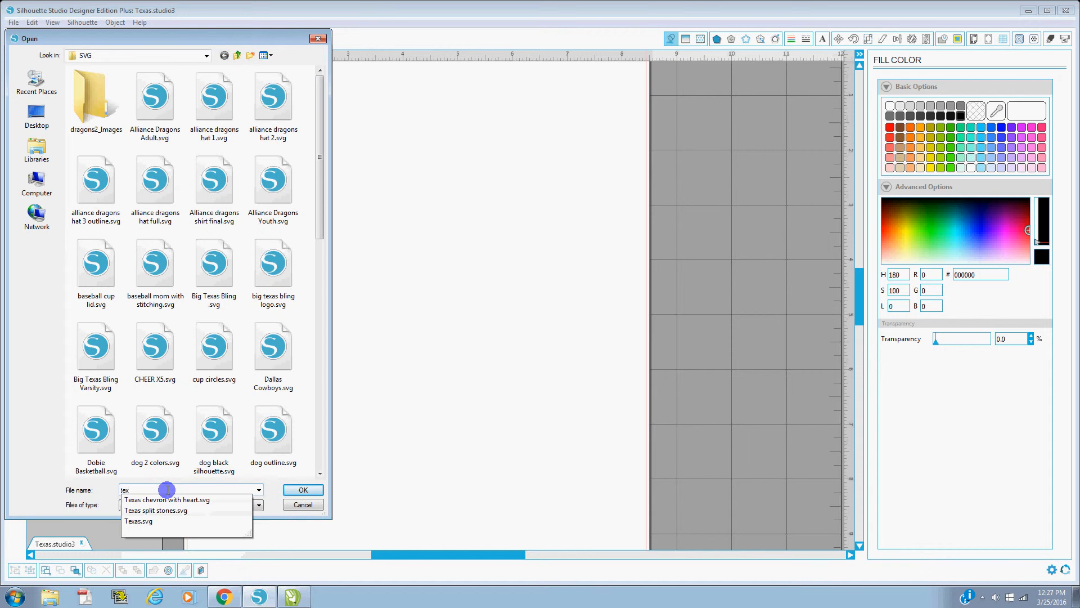
key(Down)
key(Down)
key(Down)
key(Return)
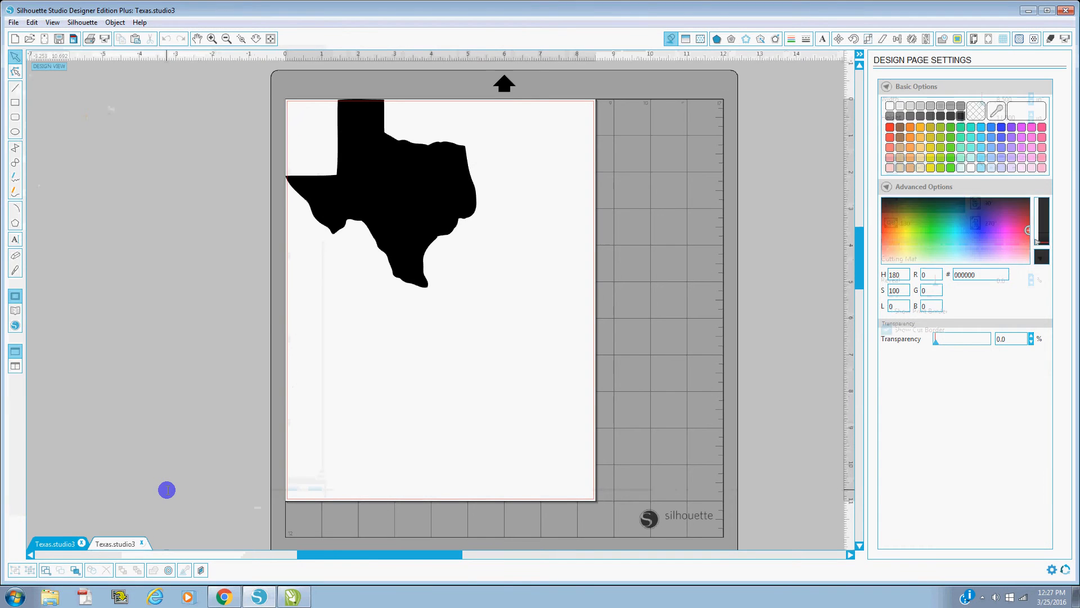
- Move the Texas shape down into the page and enlarge it proportionally to about 7.95 in wide
click(363, 217)
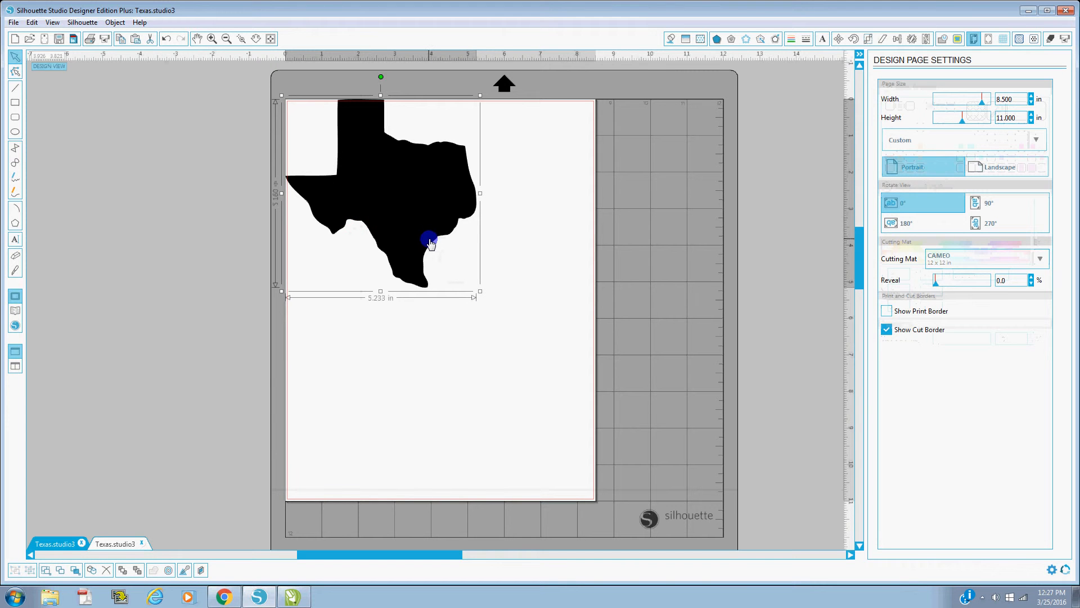
drag(430, 245, 461, 349)
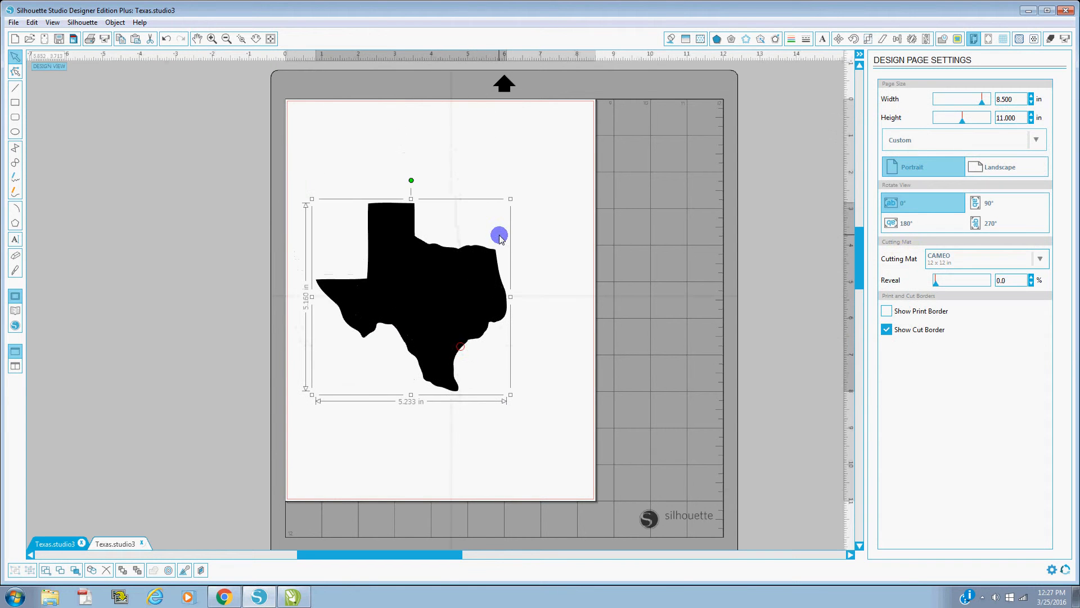
click(510, 195)
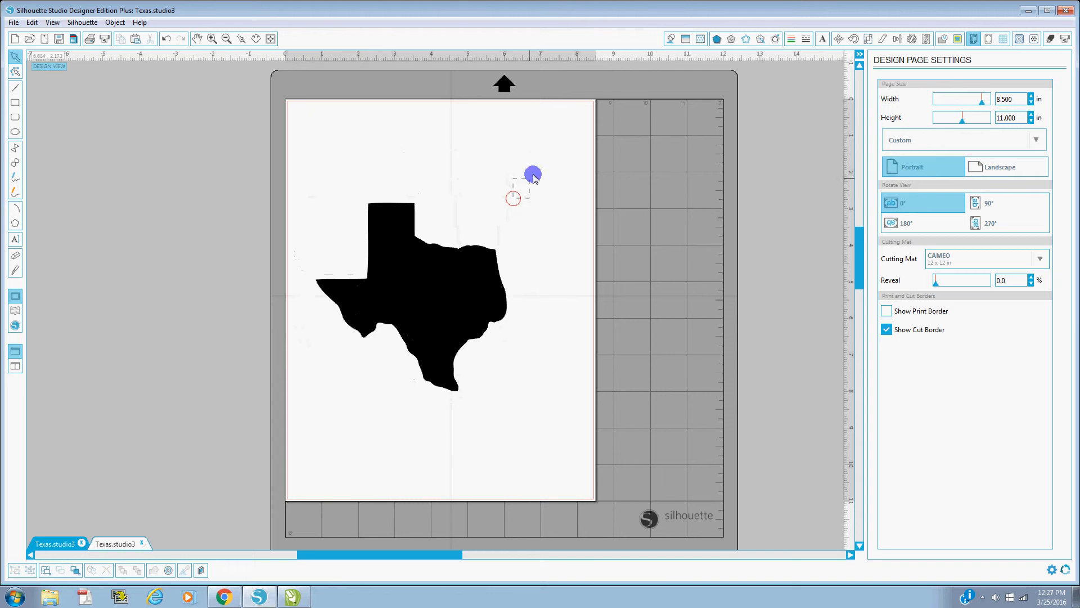
click(549, 152)
click(443, 315)
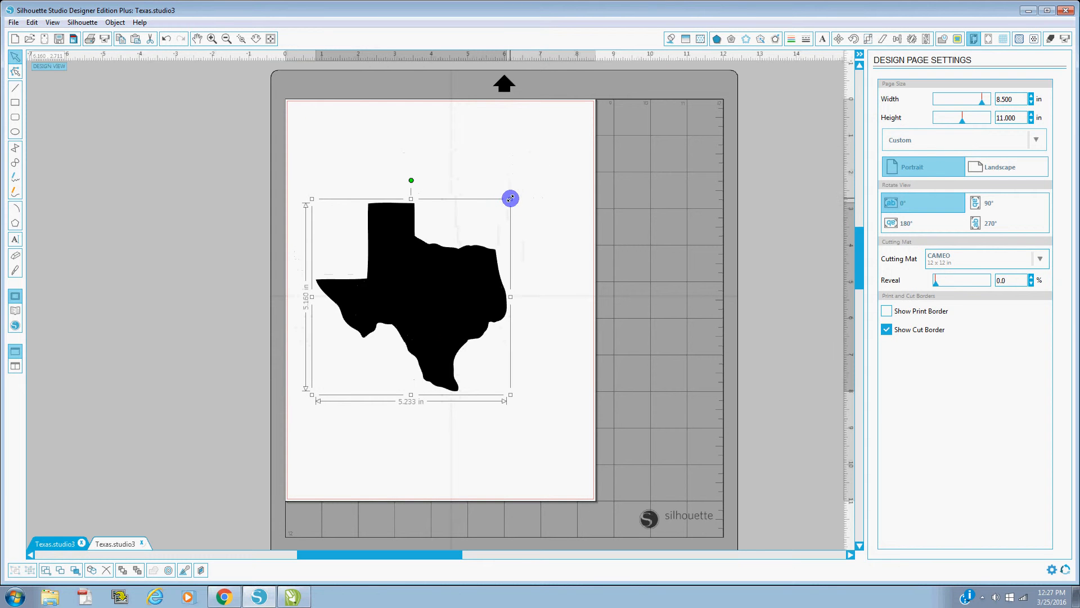
drag(509, 198, 583, 128)
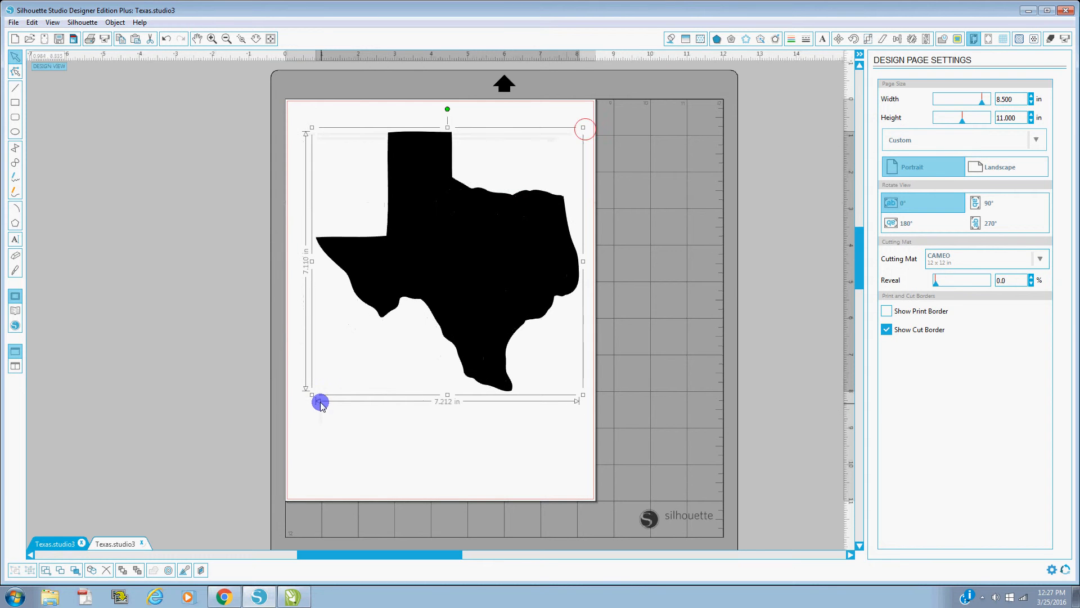
drag(314, 398, 284, 421)
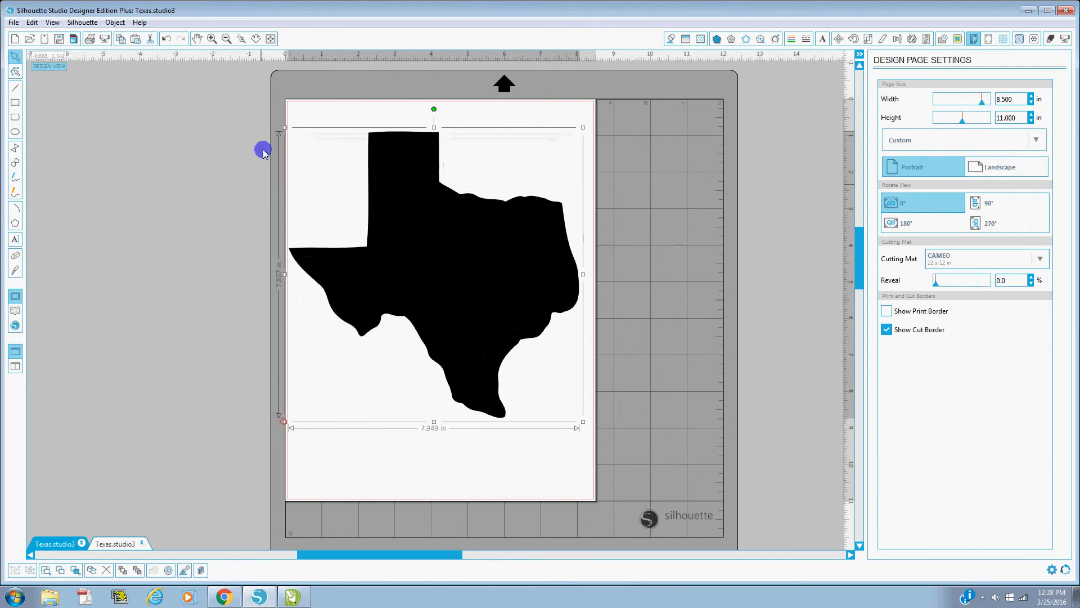
click(213, 39)
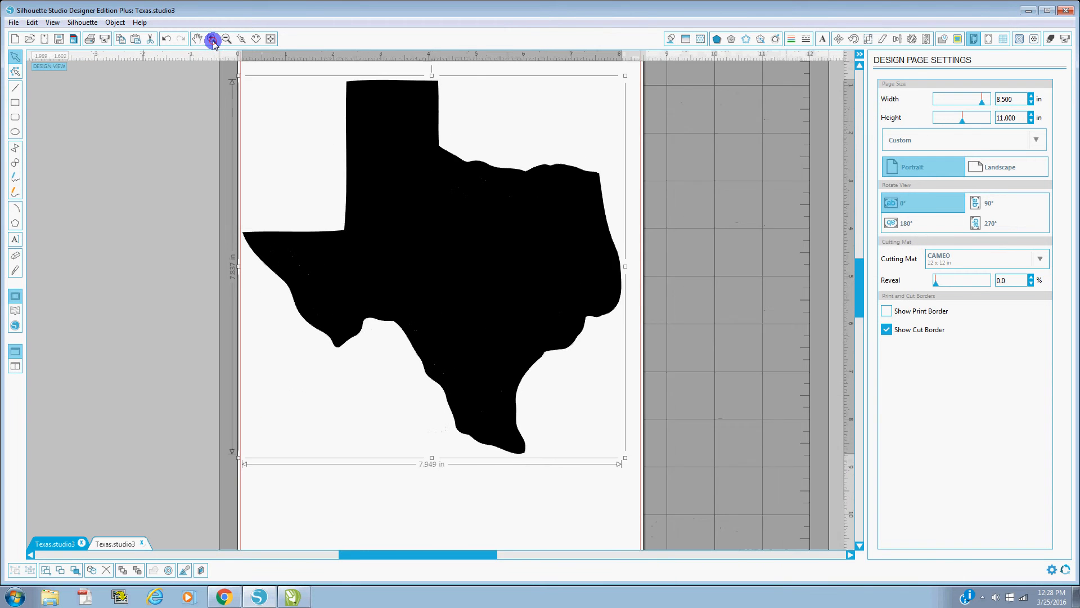
drag(472, 229, 474, 270)
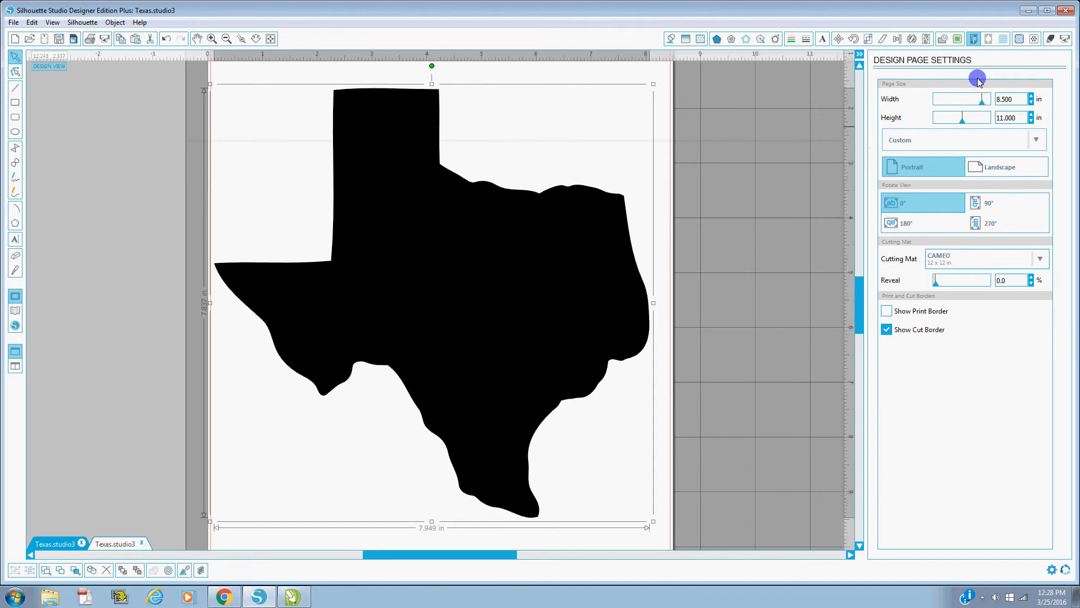
- Select a trace area around the whole Texas shape and trace its outer edge
click(957, 42)
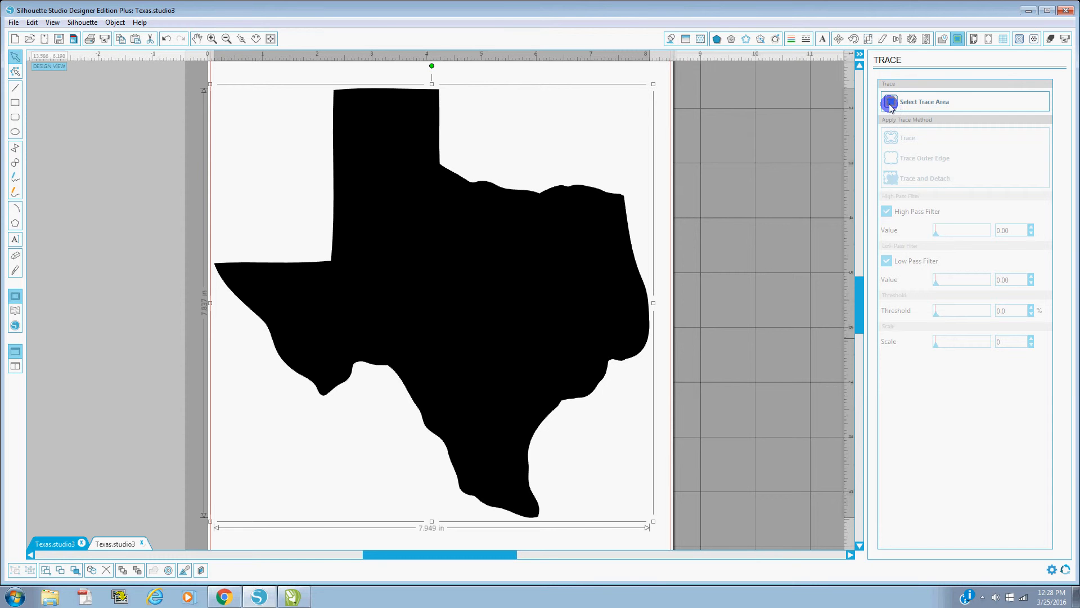
click(922, 105)
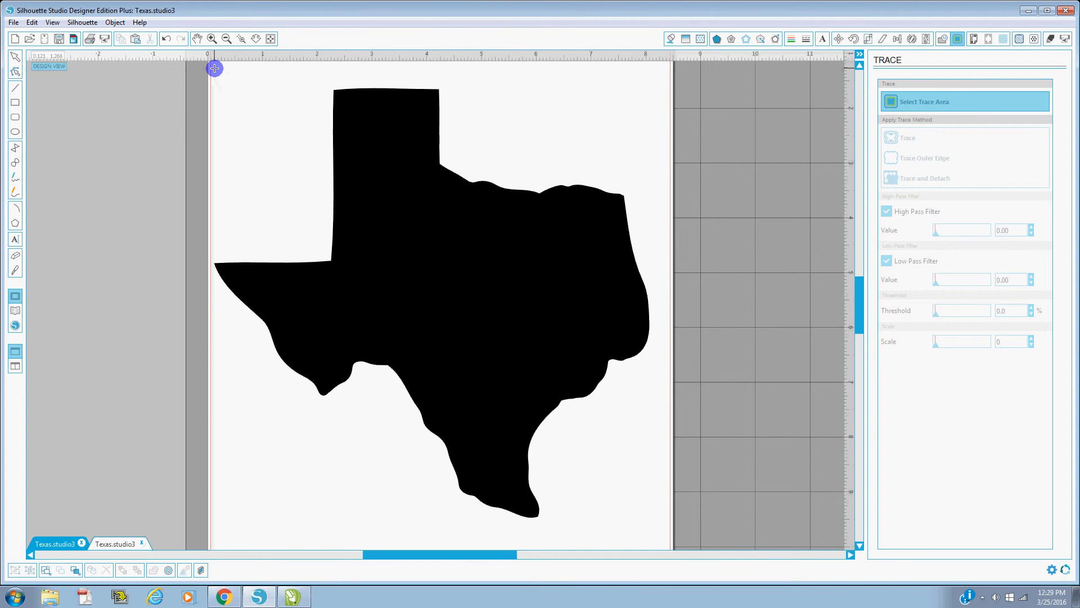
mouse_move(213, 68)
mouse_down()
mouse_move(393, 292)
mouse_move(627, 555)
mouse_move(685, 451)
mouse_move(659, 453)
mouse_up()
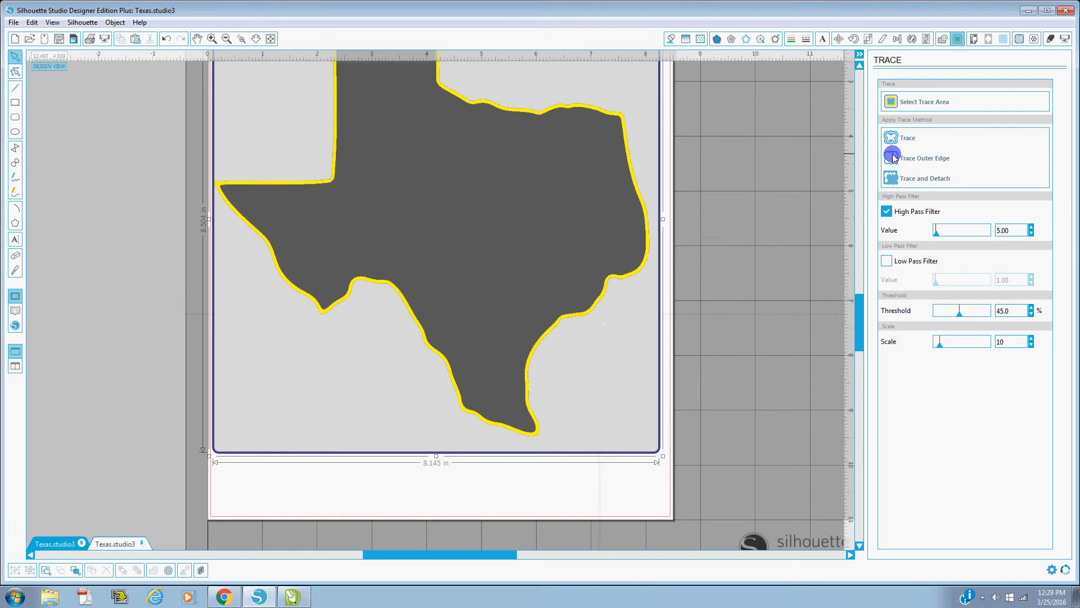
click(940, 161)
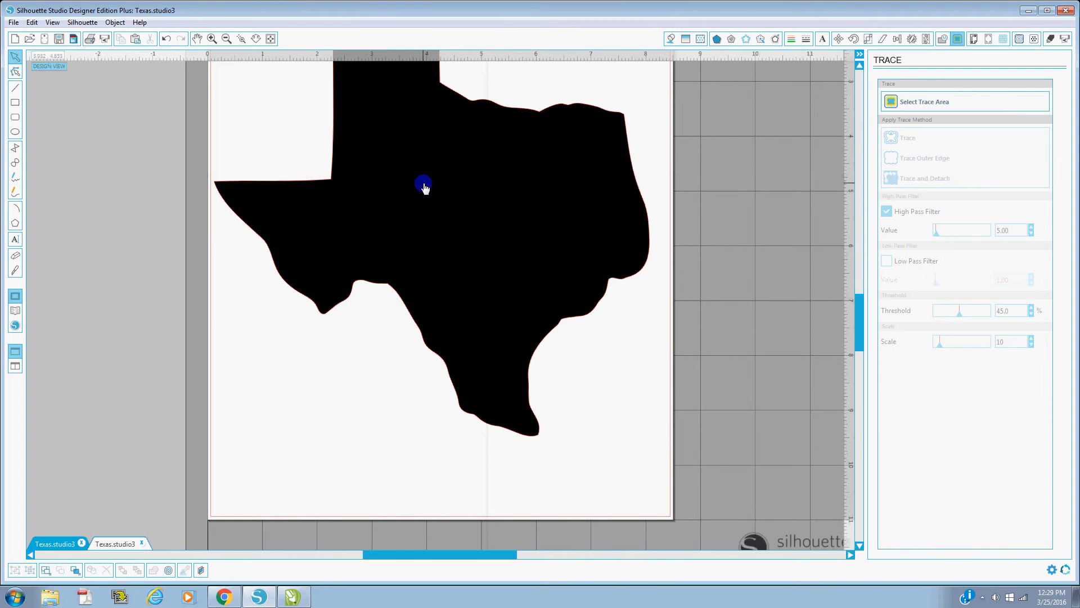
- Move the original black Texas shape off its traced outline and delete it
drag(424, 187, 790, 253)
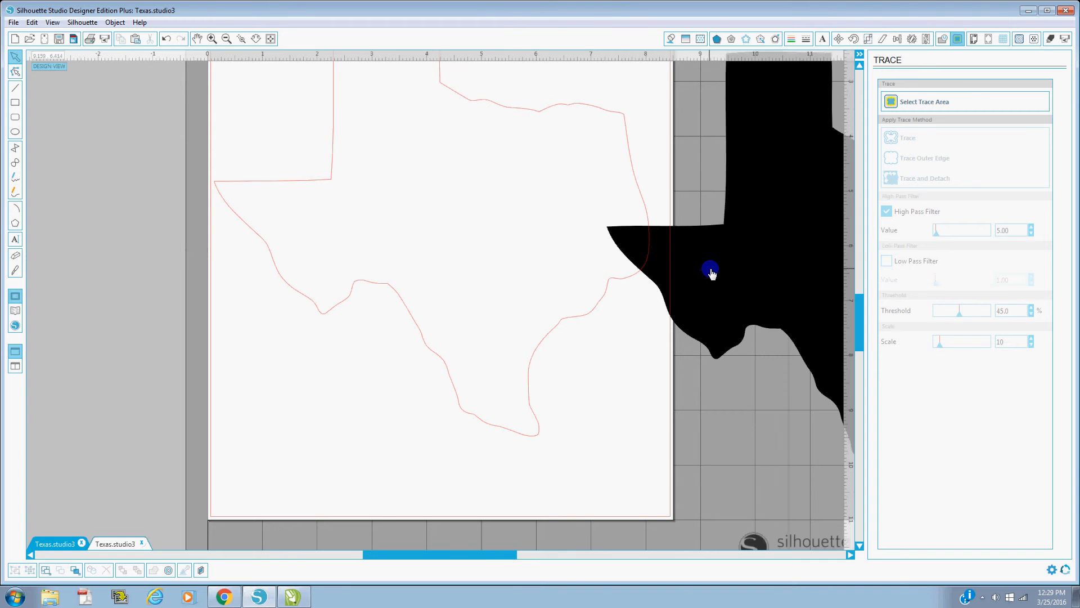
drag(712, 270, 745, 304)
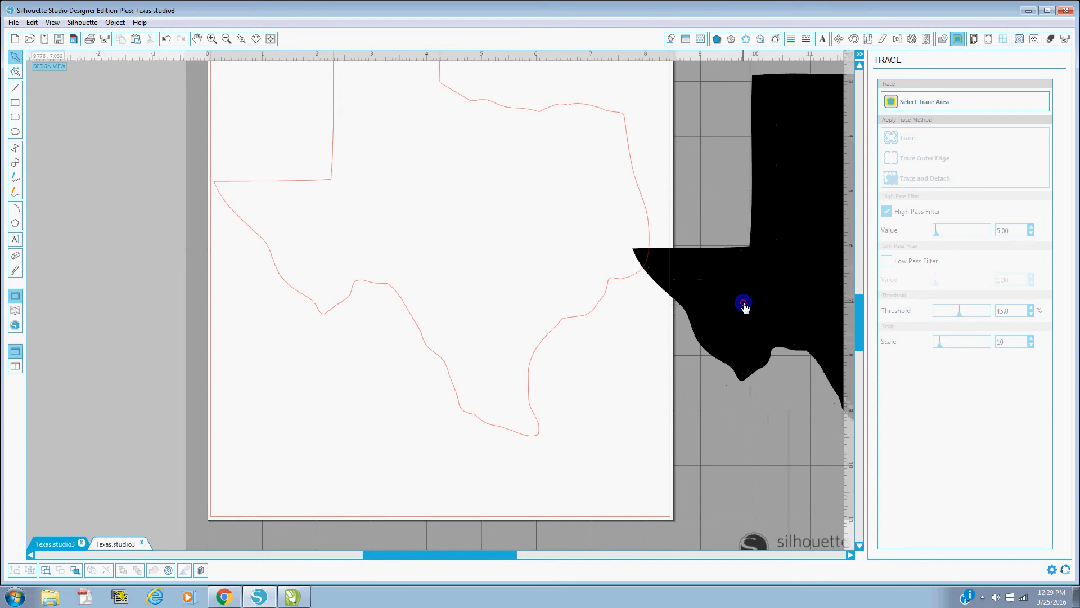
key(Delete)
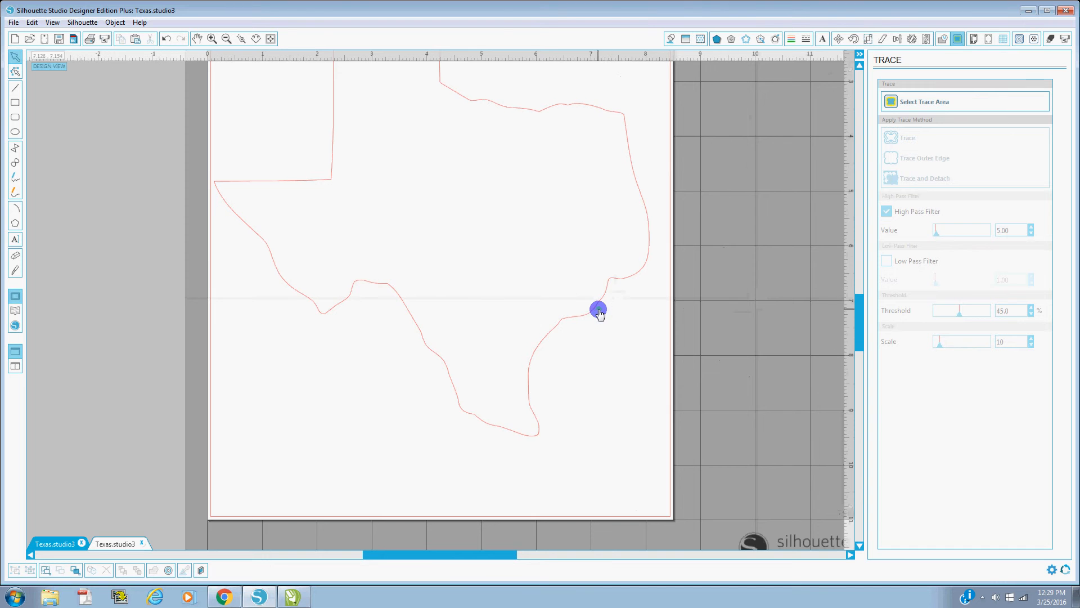
- Apply the Edge rhinestone effect to the traced Texas outline
scroll(767, 381, up, 1)
scroll(606, 344, up, 2)
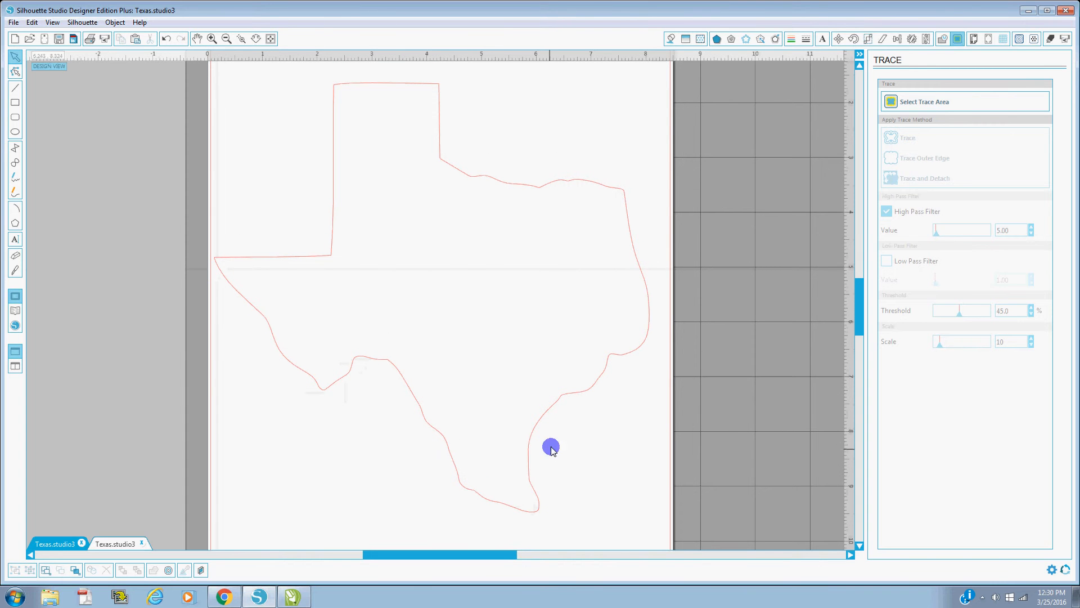
click(589, 391)
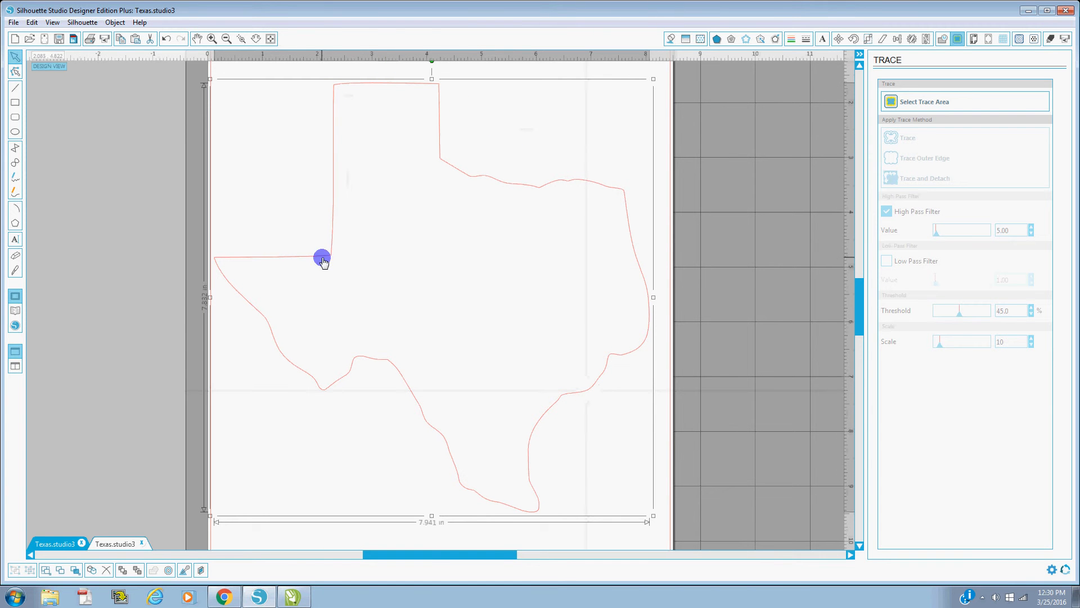
click(747, 41)
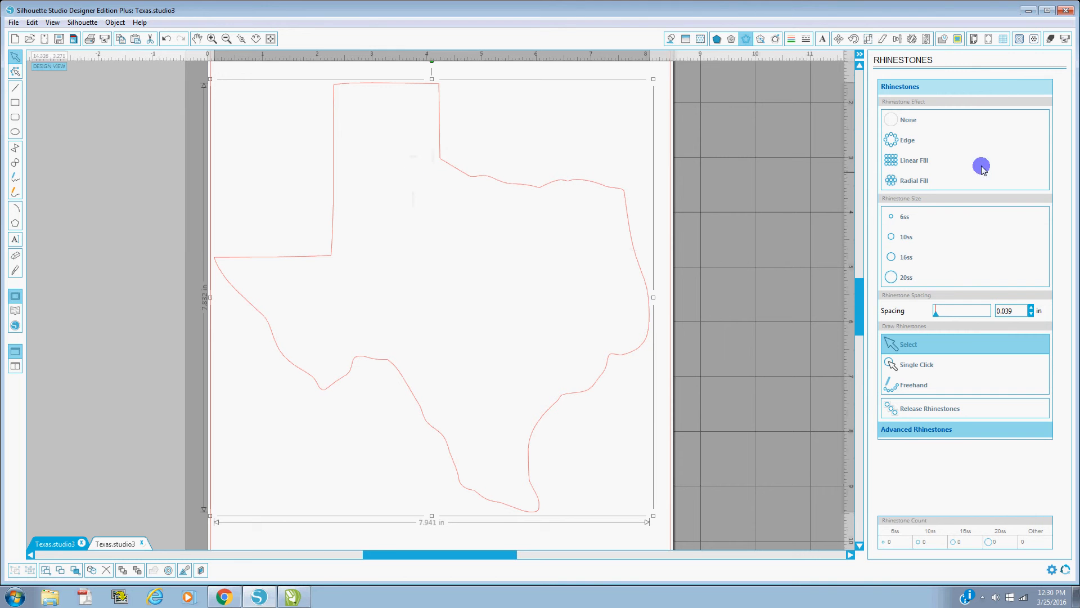
click(908, 141)
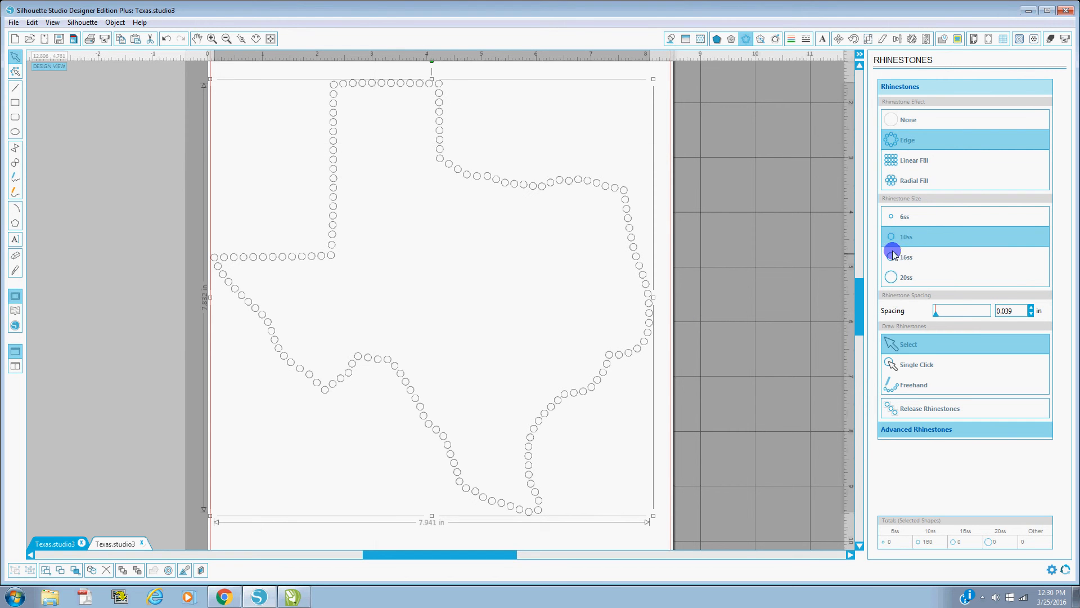
- Try the 16ss and 6ss rhinestone sizes on the Texas outline and return to 10ss
click(907, 261)
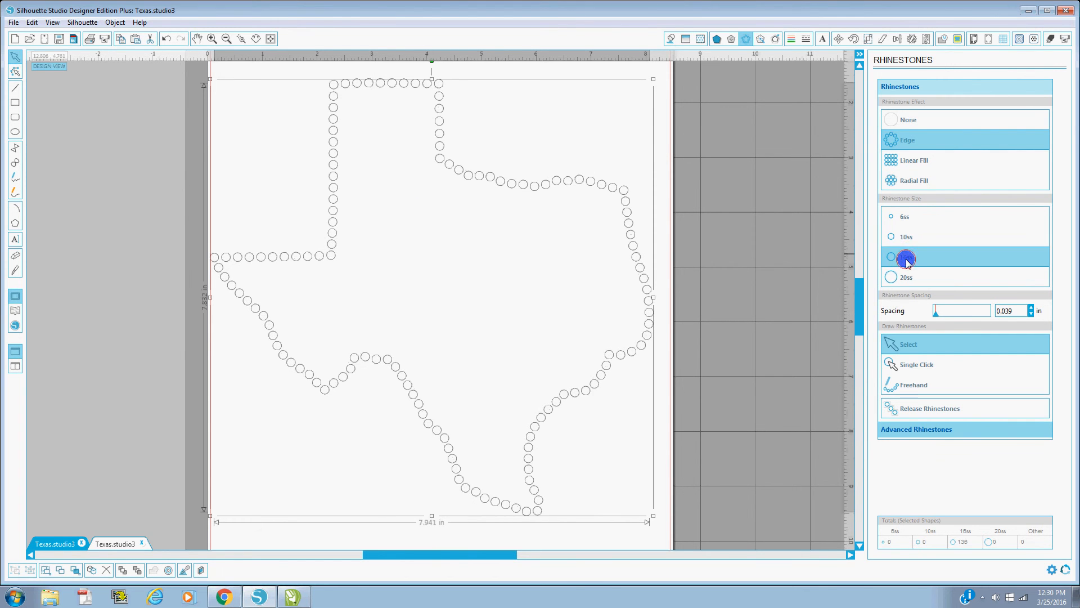
click(903, 216)
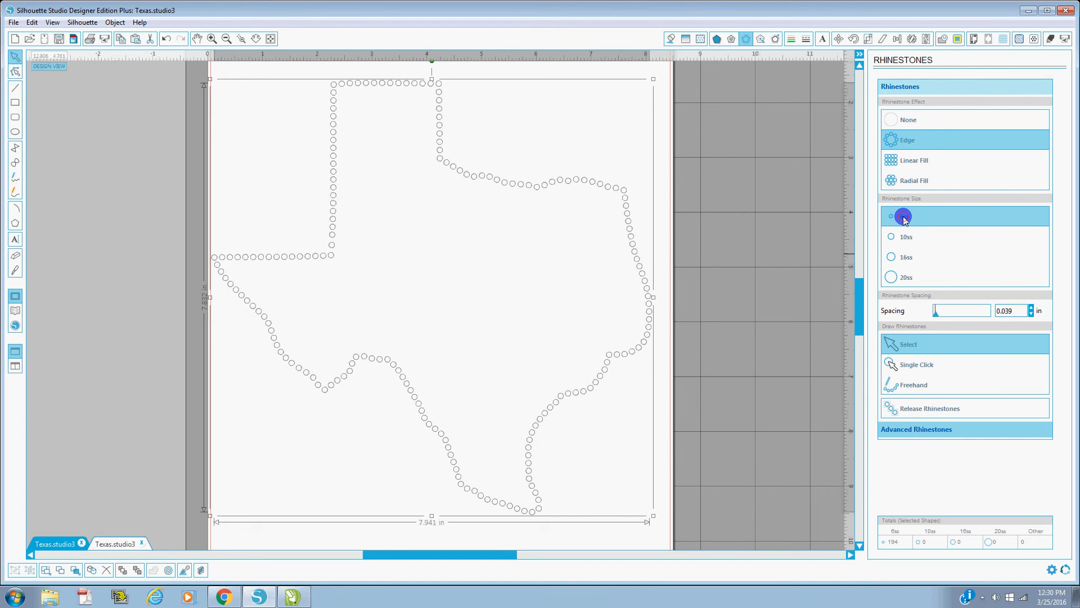
click(904, 238)
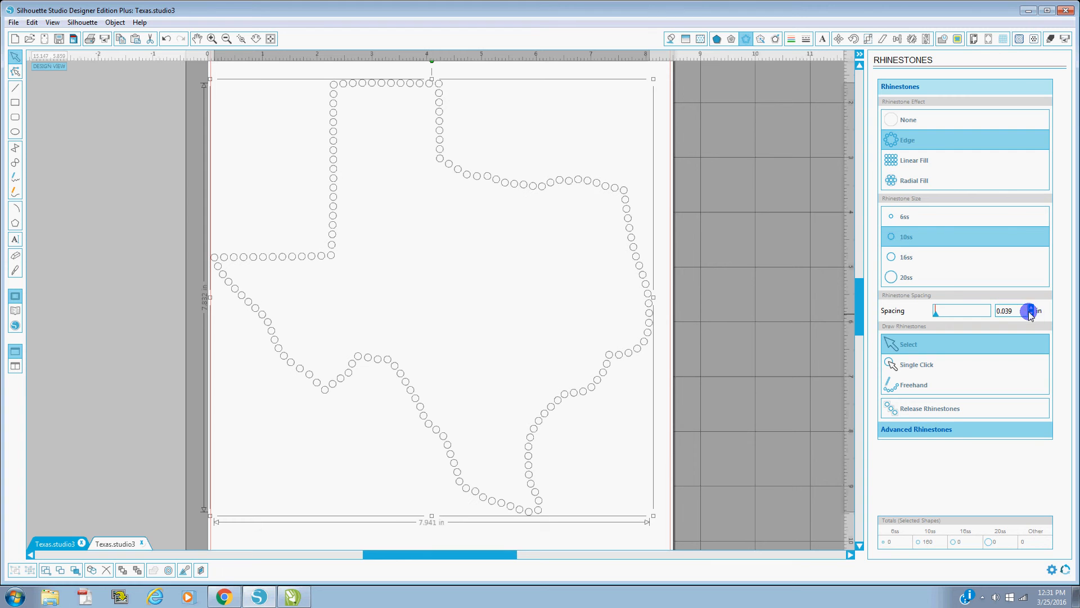
- Try a rhinestone spacing of 0.05 in on the Texas outline and settle on 0.02 in
drag(1020, 313, 953, 297)
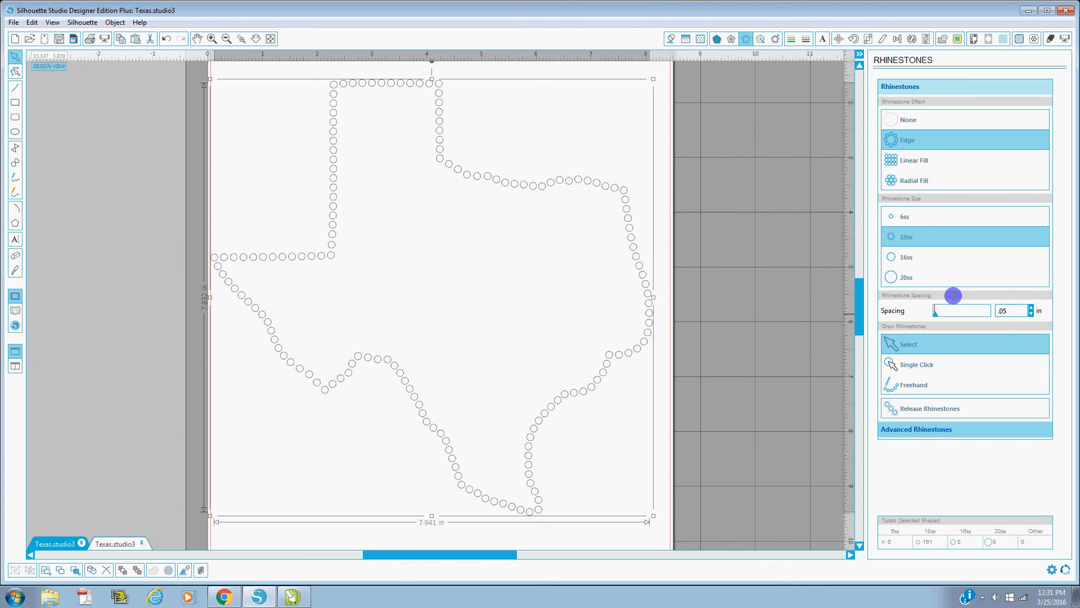
key(Return)
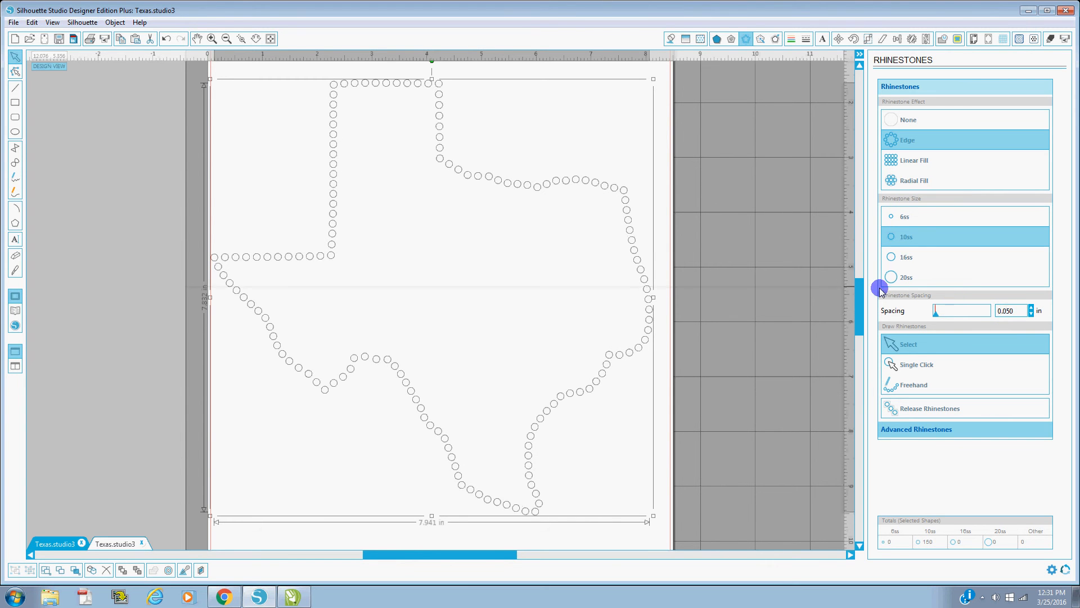
double_click(1021, 311)
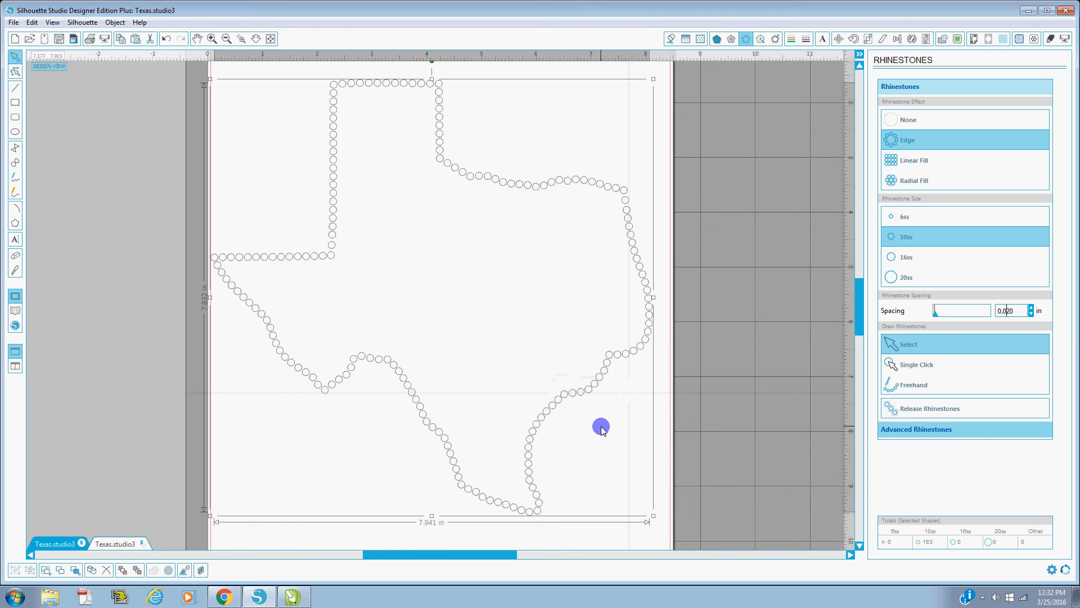
- Move the rhinestone Texas outline slightly inward, away from the page's left cutting border
double_click(1007, 315)
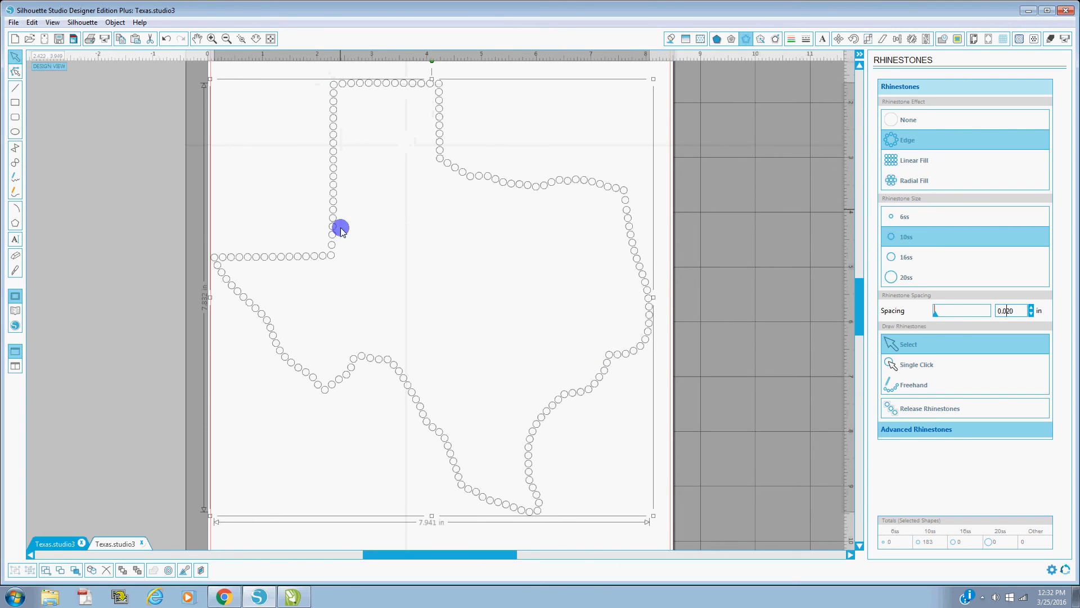
click(201, 423)
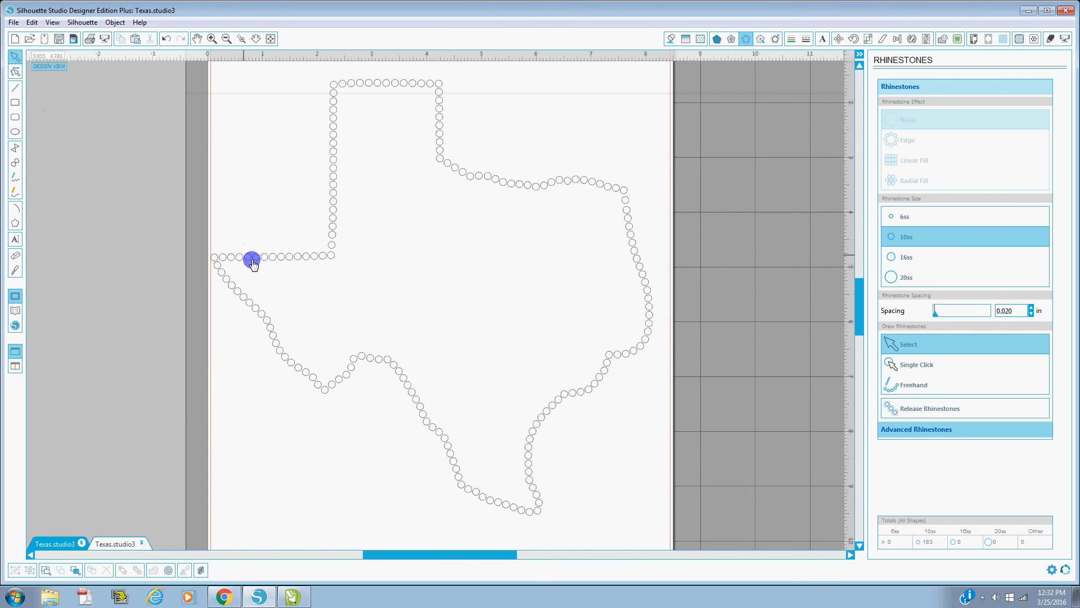
drag(493, 181, 502, 191)
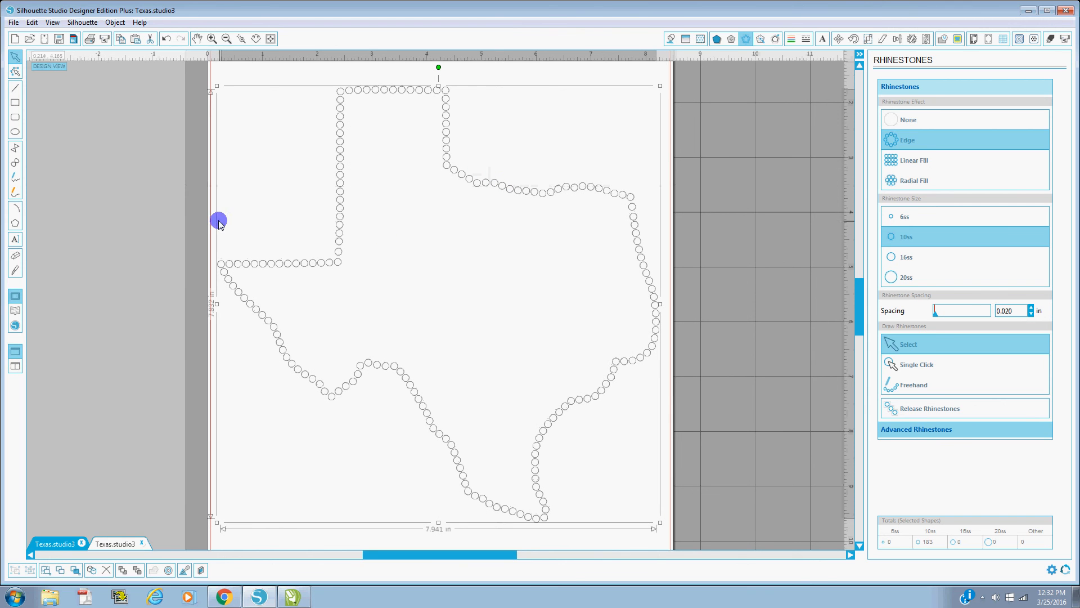
click(72, 130)
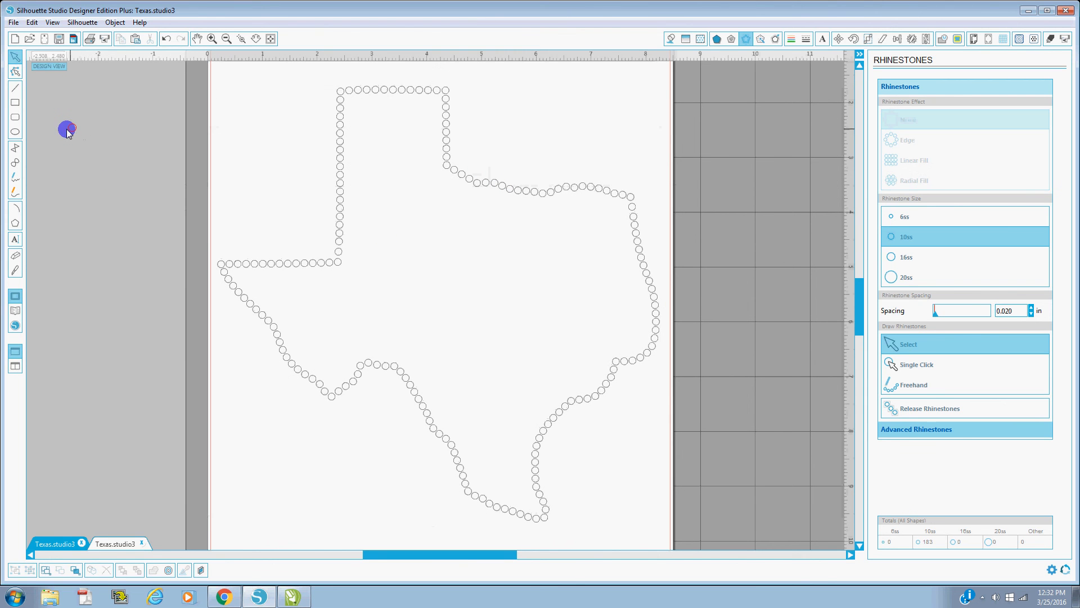
- Draw a rectangle about 8.28 in wide and 8.5 in high around the whole rhinestone Texas outline
click(14, 105)
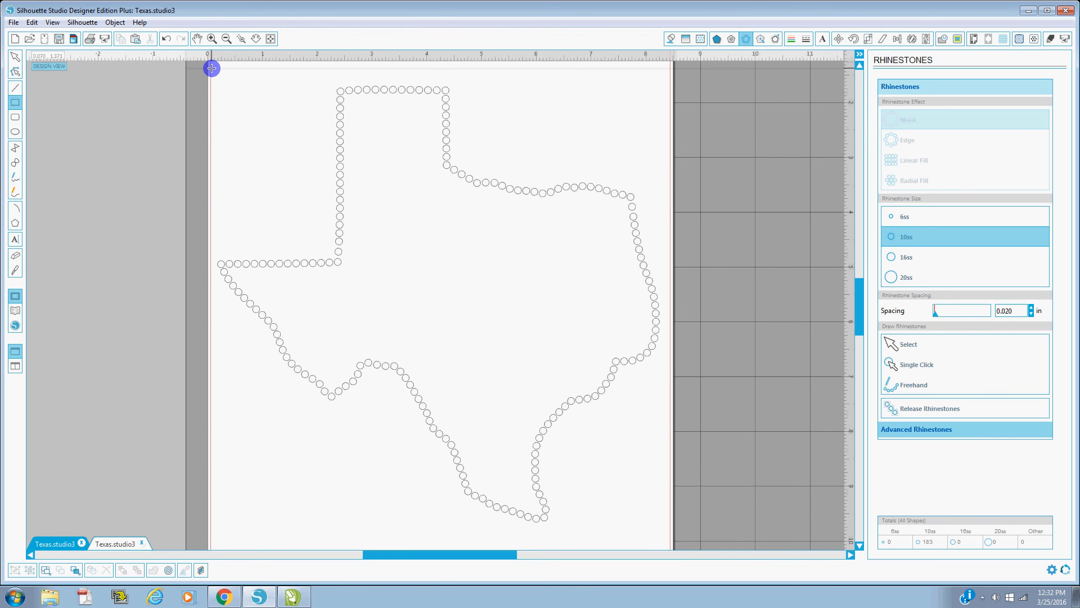
drag(211, 68, 665, 532)
click(417, 56)
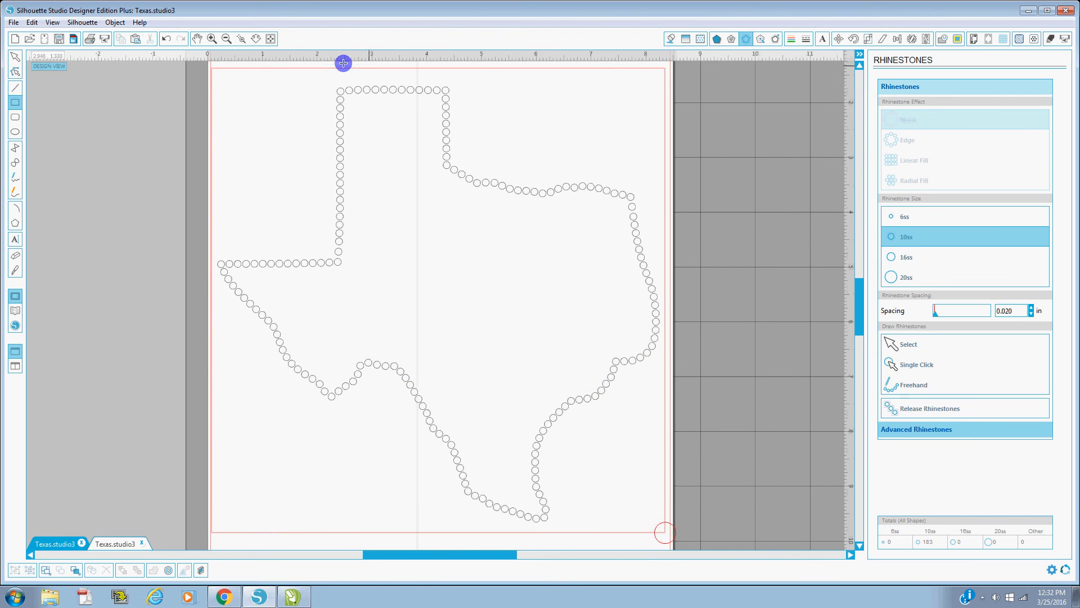
- Lower the surrounding rectangle's upper edge closer to the Texas outline, making the rectangle about 8.27 in high
click(20, 54)
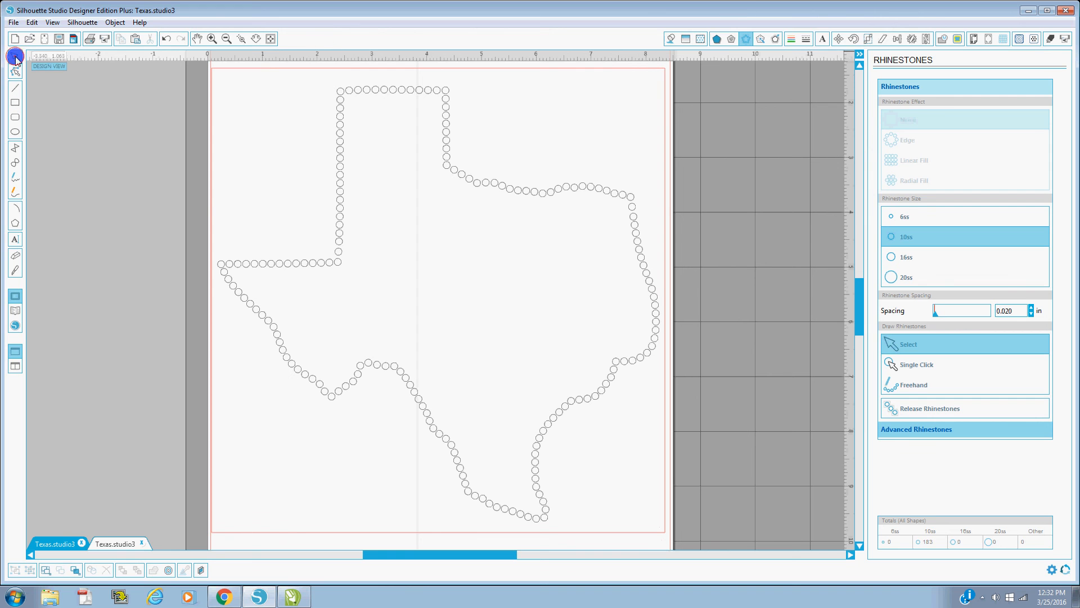
click(374, 68)
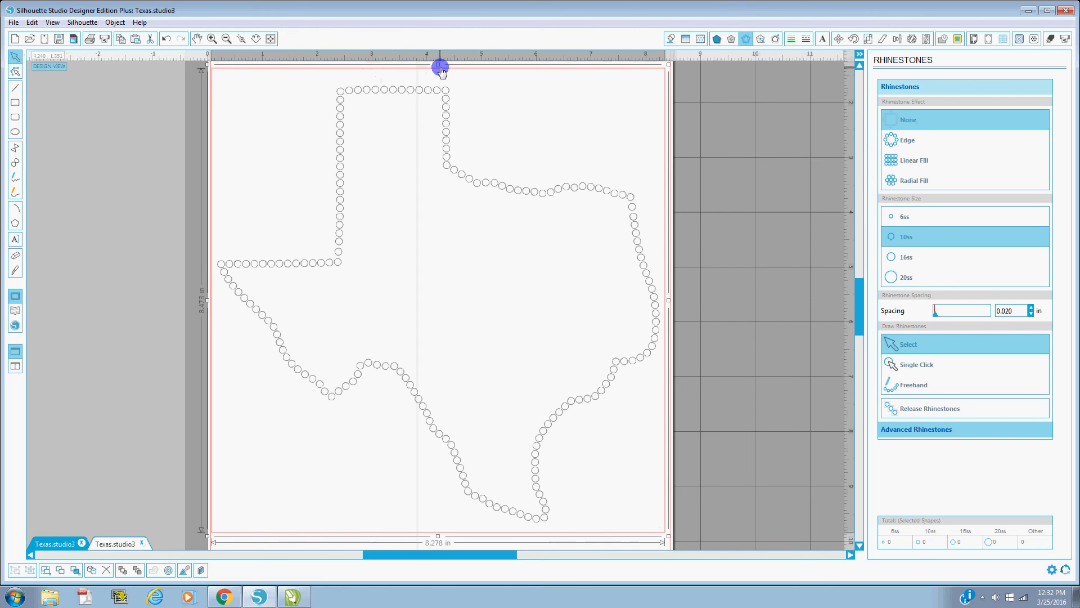
drag(438, 64, 442, 77)
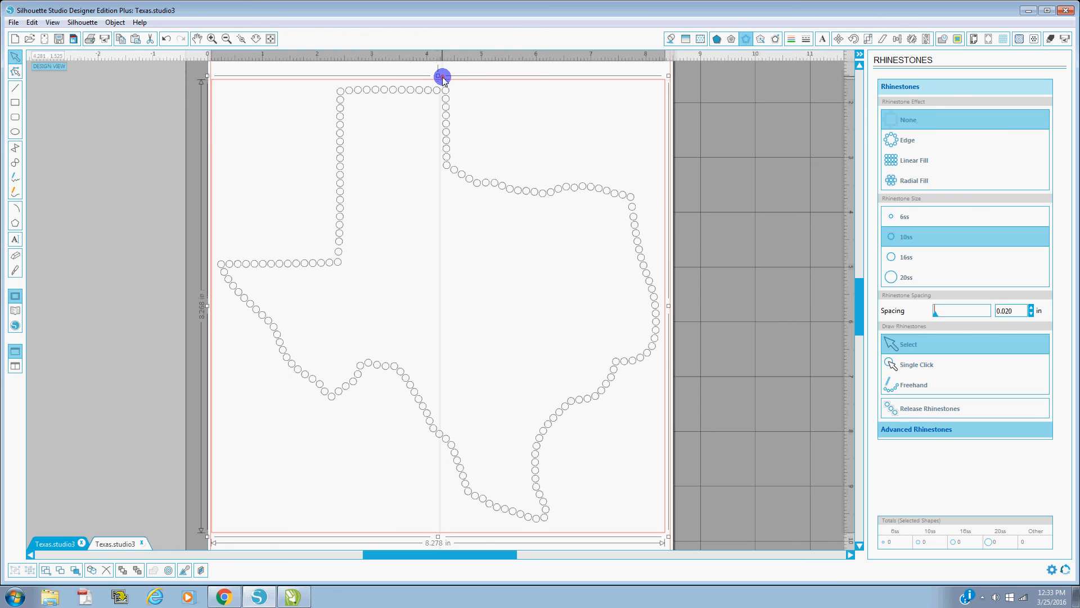
click(762, 379)
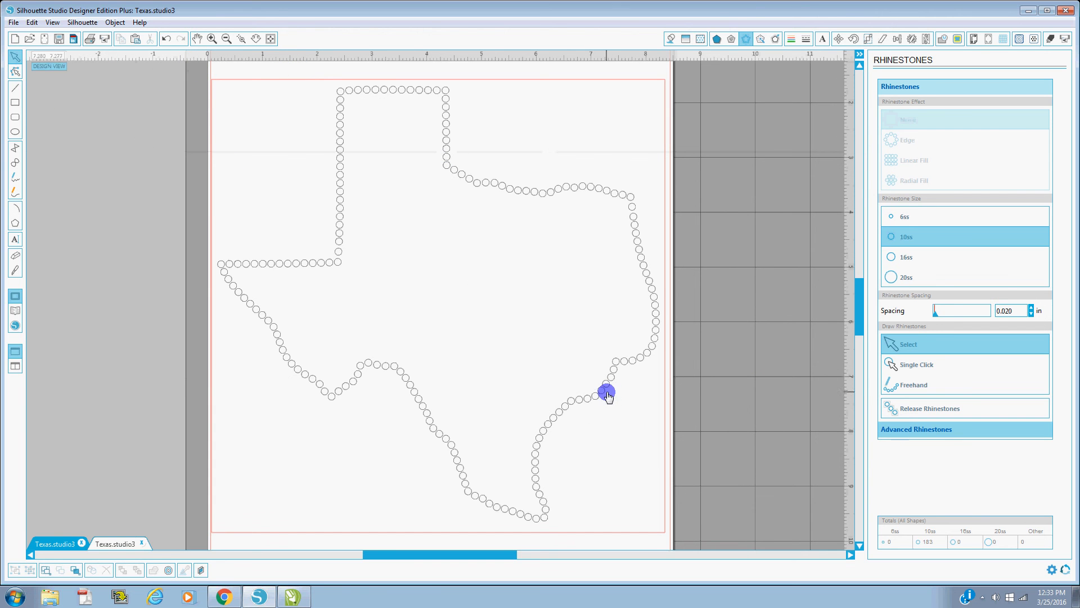
drag(606, 393, 581, 412)
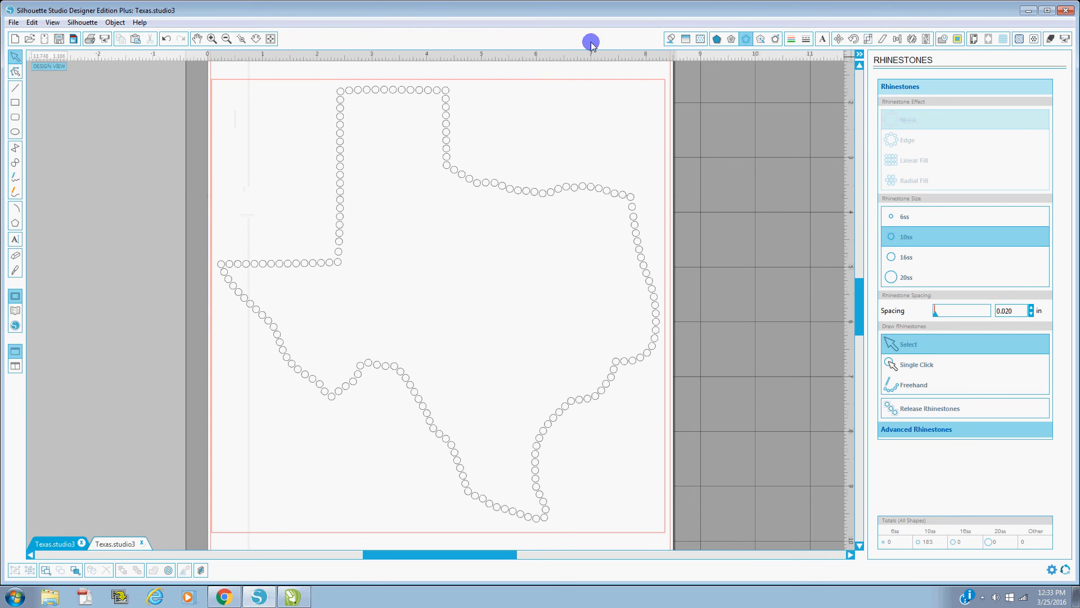
- Open the cut settings, switch the cut mode to Advanced, and browse the material types past Heat Transfer Material
click(1050, 40)
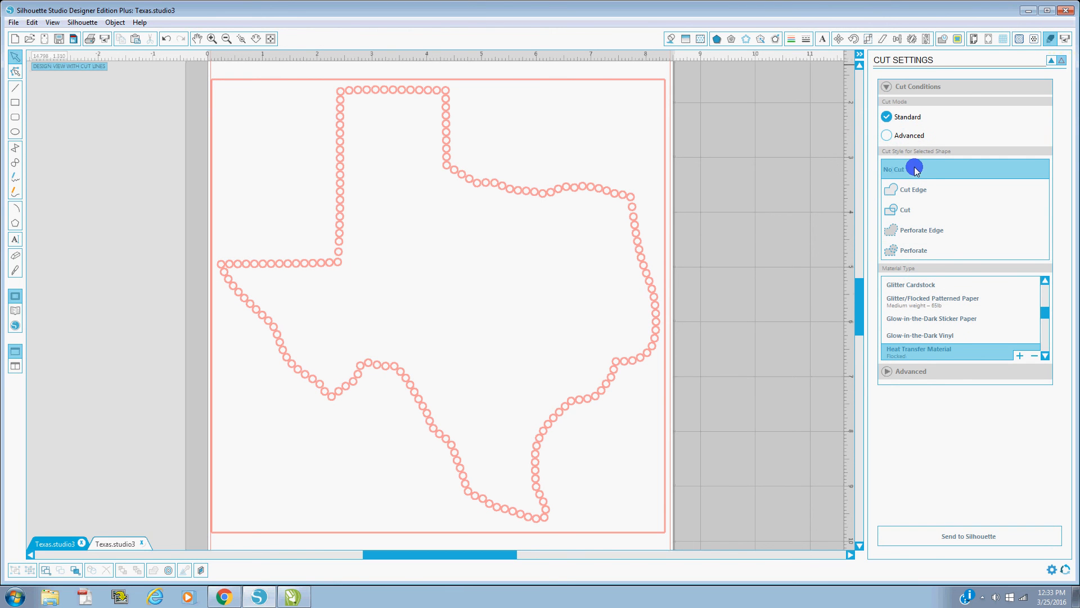
click(898, 135)
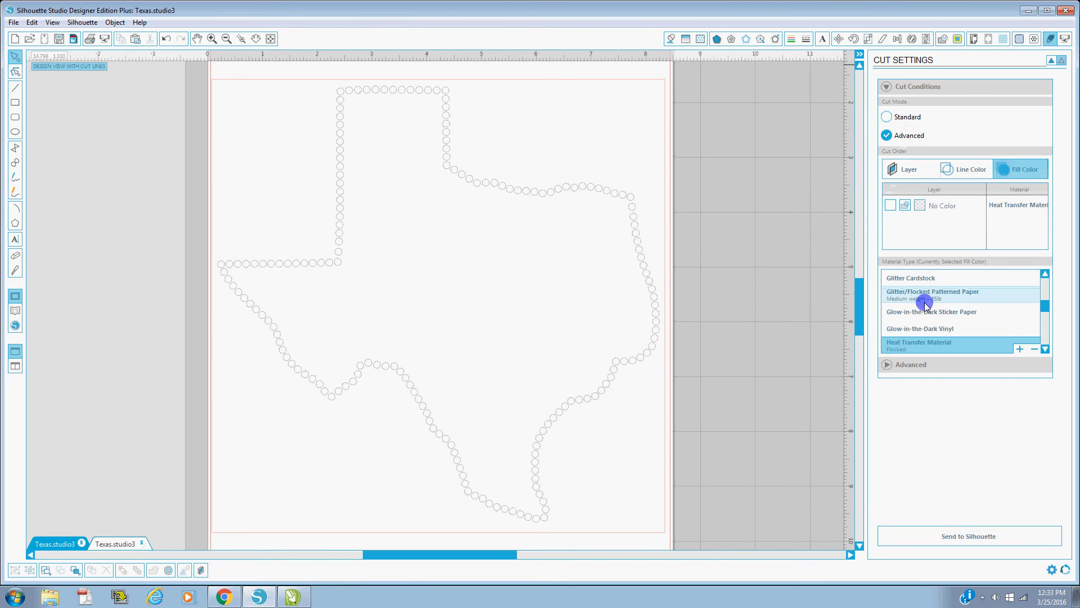
click(1040, 350)
click(1045, 349)
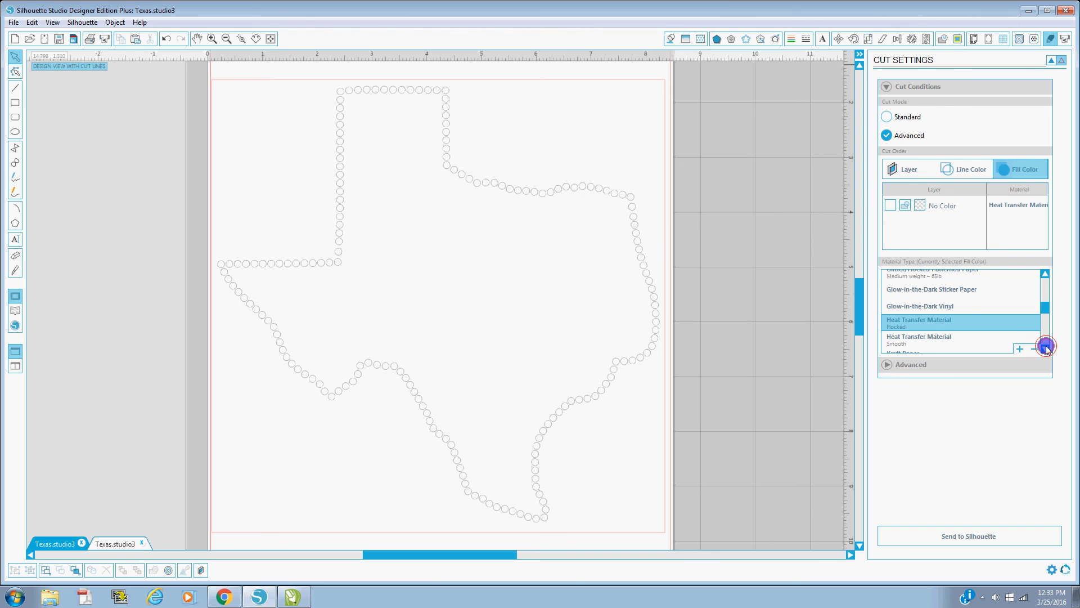